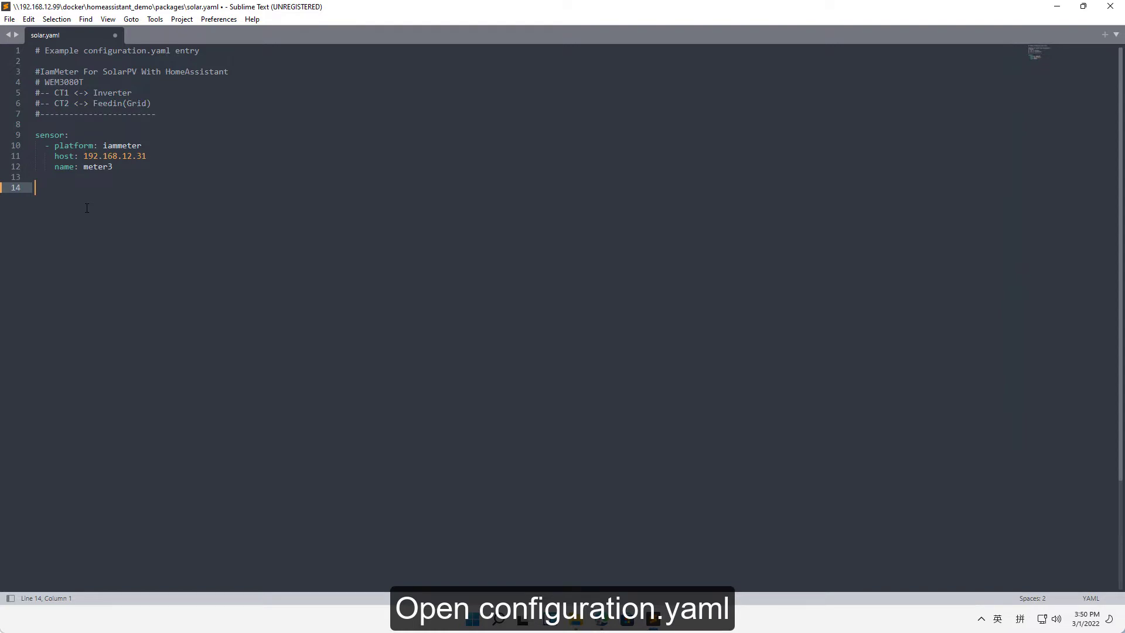
# Step: Undo back to the template: block with Inverter, Feedin, Load, Zero, Demo heater power and Grid Consumption Energy sensors
pyautogui.hotkey('ctrl', 'z')
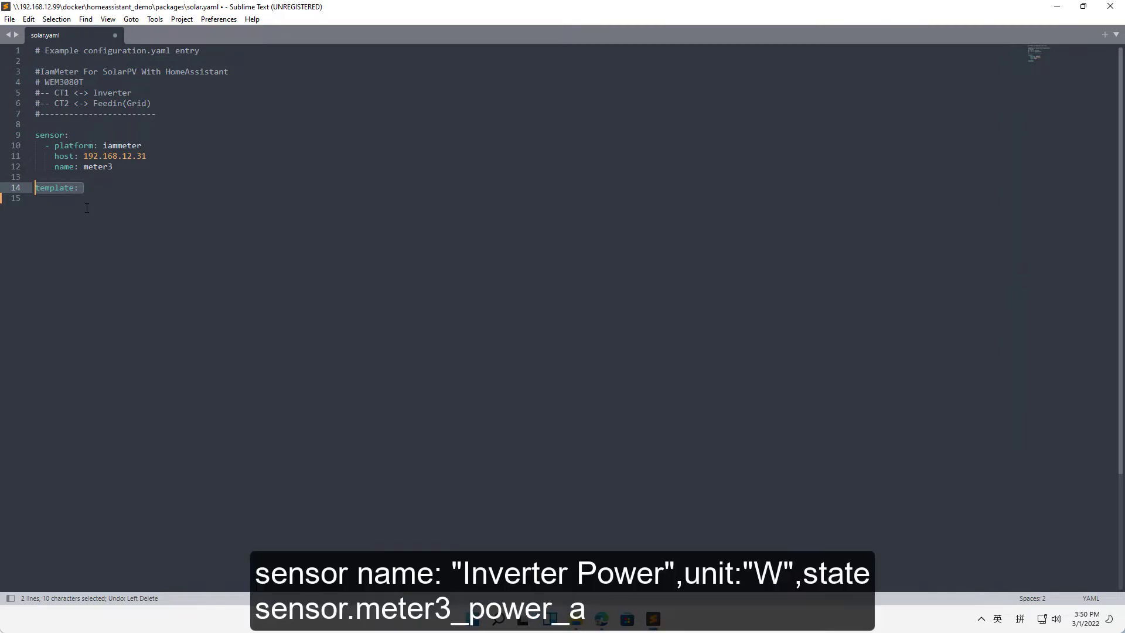
pyautogui.hotkey('ctrl', 'z')
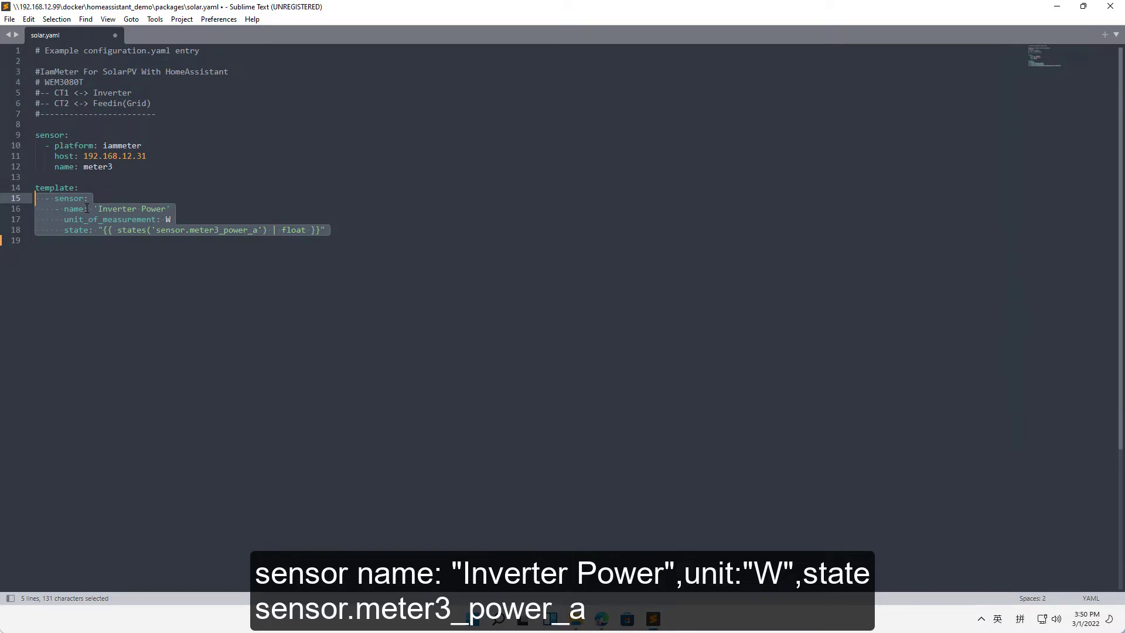
pyautogui.hotkey('ctrl', 'z')
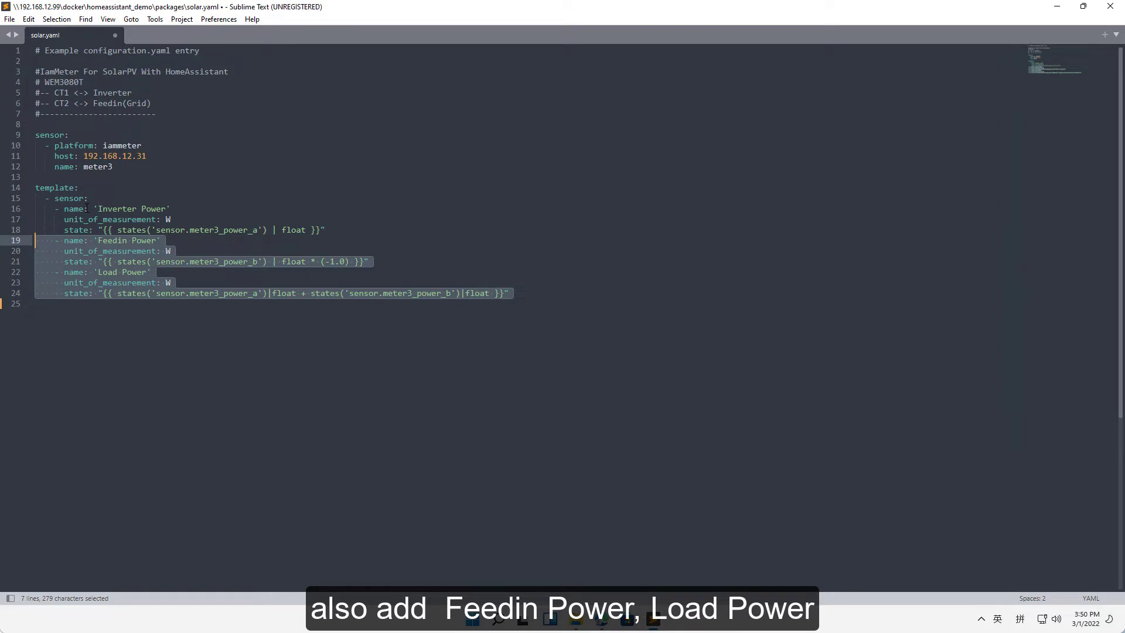
pyautogui.hotkey('ctrl', 'z')
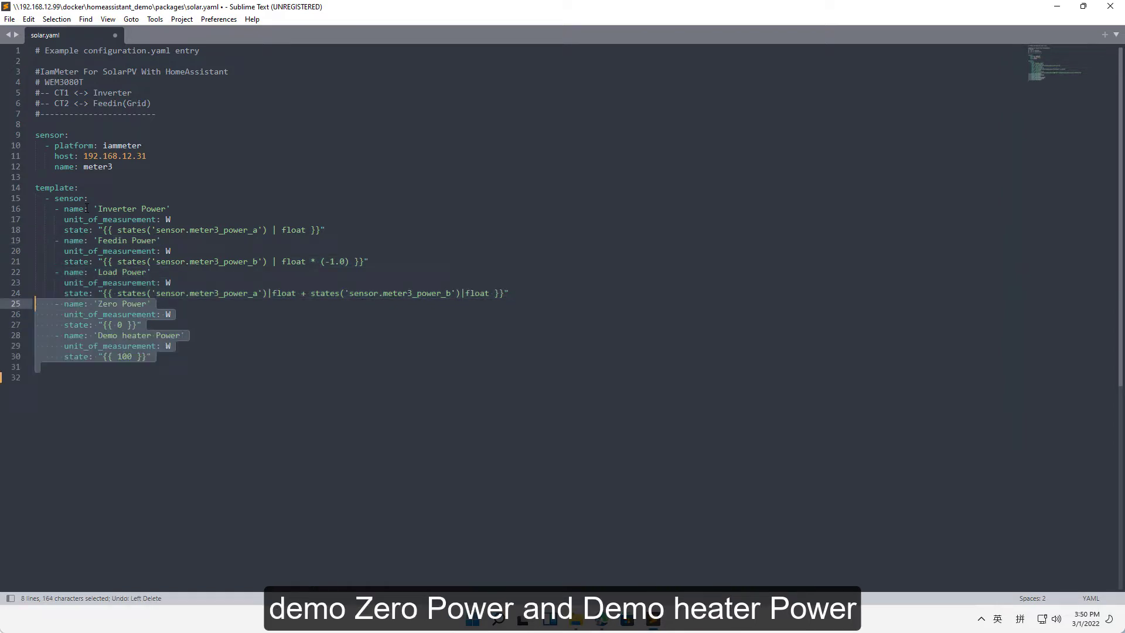
pyautogui.hotkey('ctrl', 'z')
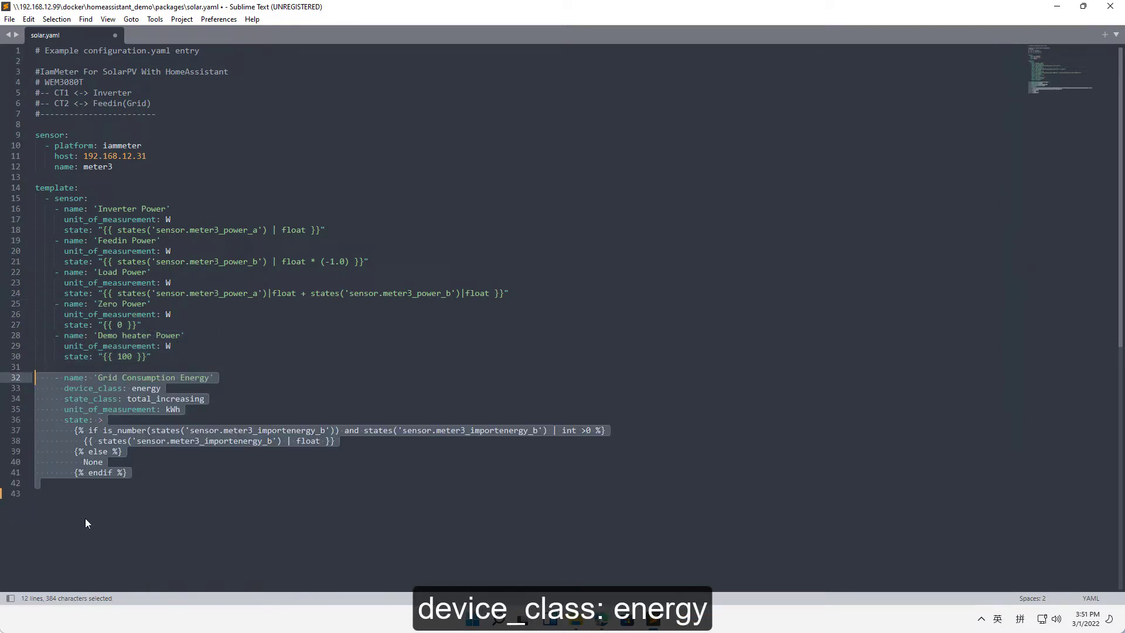
# Step: Restore the Yield, Selfuse and Load Energy sensors and the utility_meter: heading below them
pyautogui.scroll(-5, 79, 507)
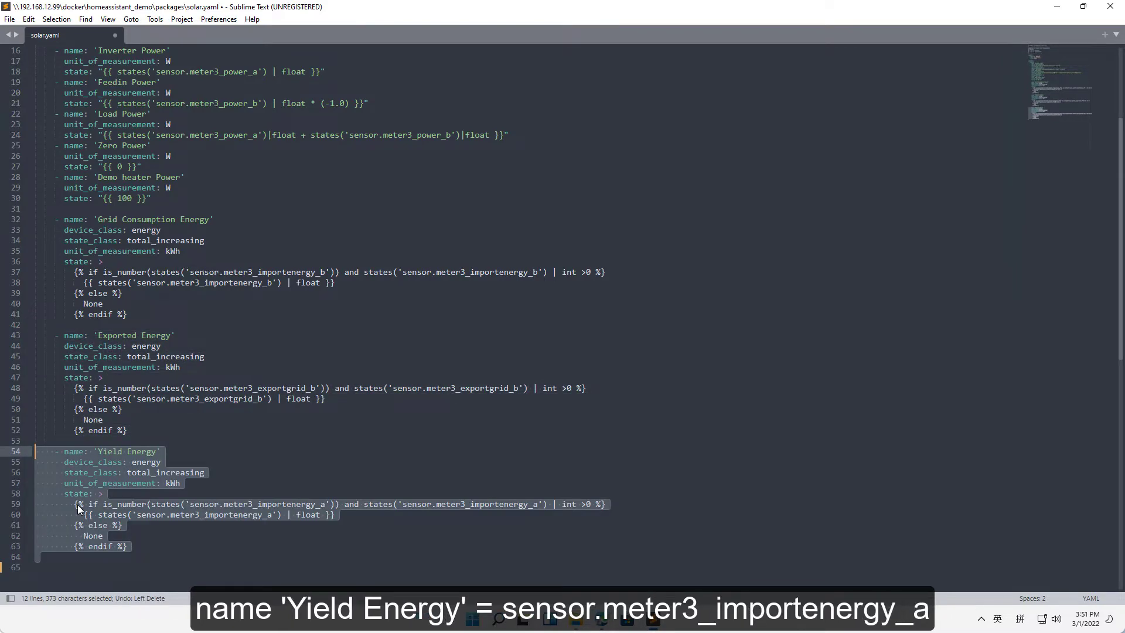
pyautogui.scroll(-10, 78, 505)
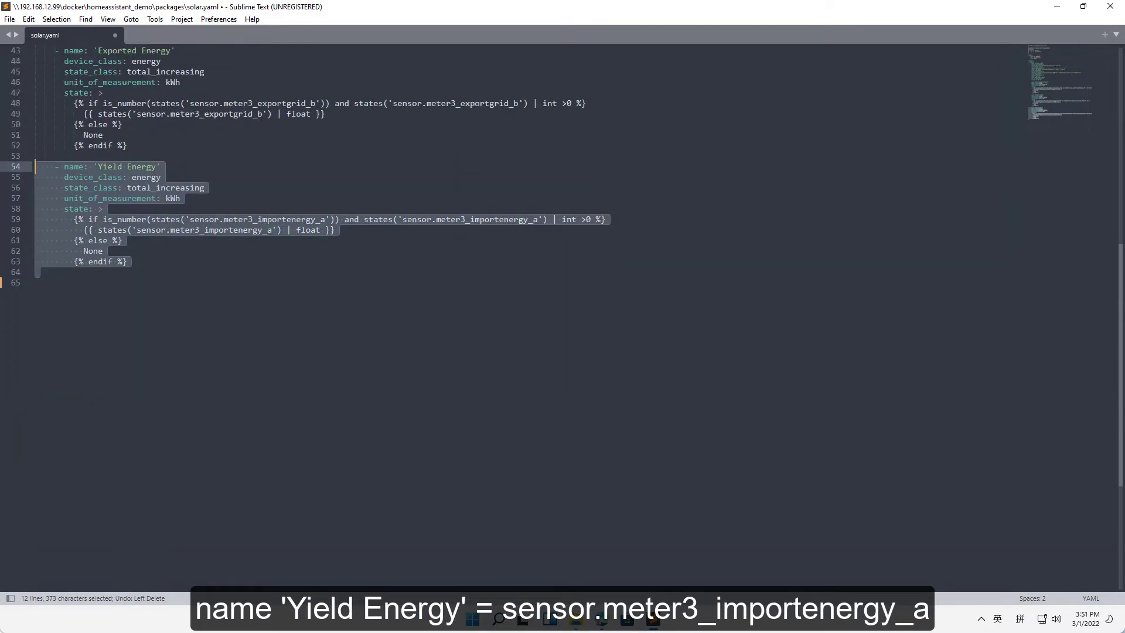
pyautogui.scroll(-1, 527, 316)
pyautogui.hotkey('ctrl', 'z')
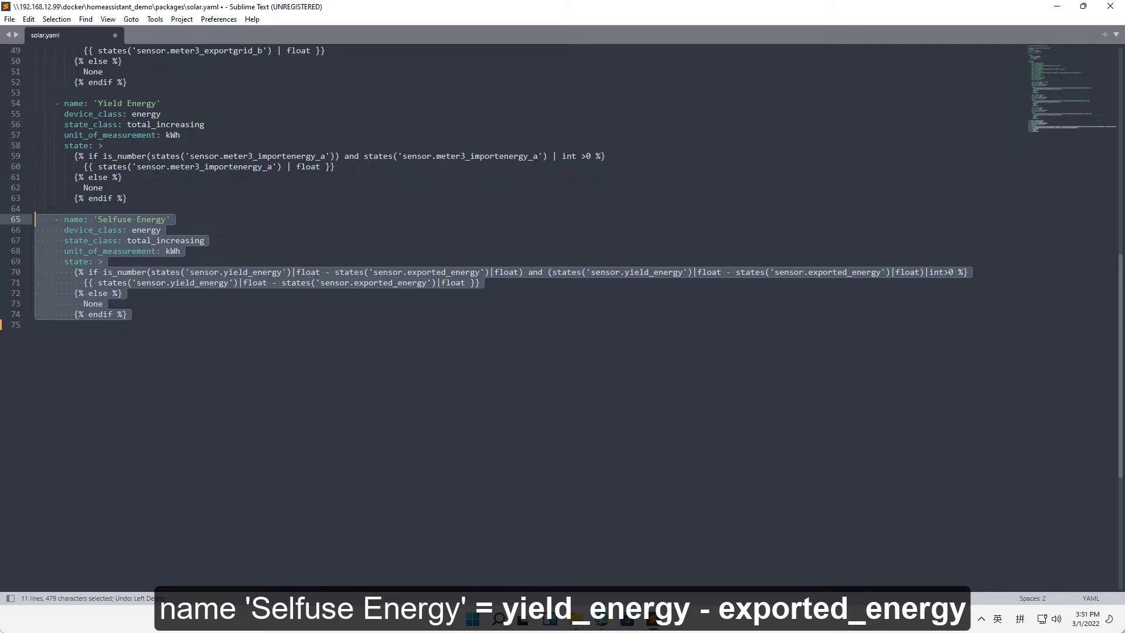
pyautogui.hotkey('ctrl', 'z')
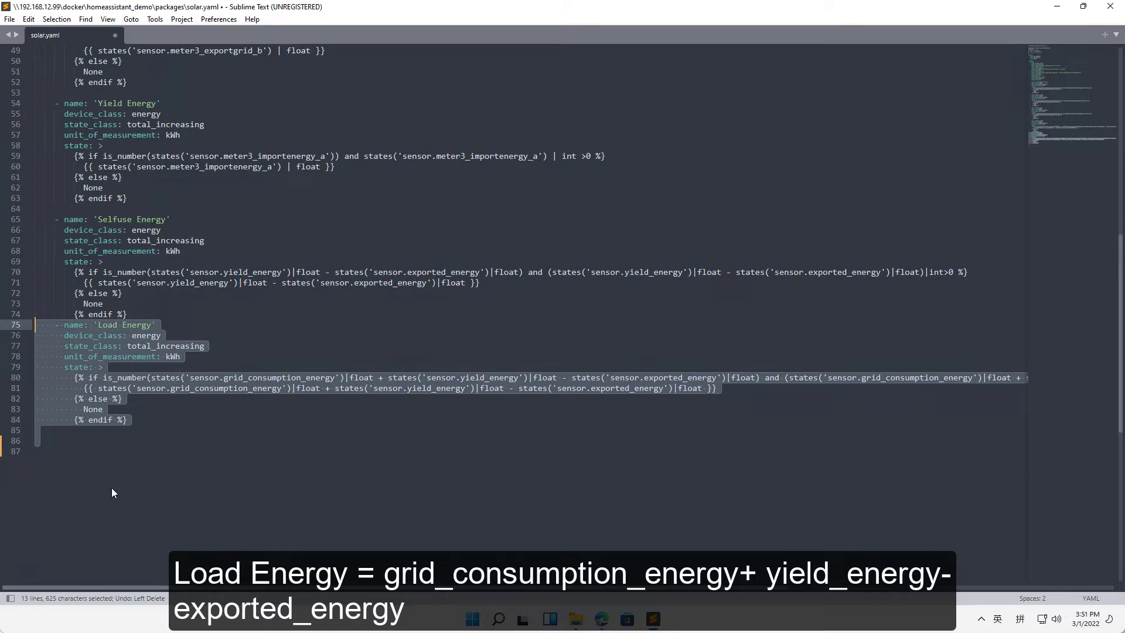
pyautogui.hotkey('ctrl', 'z')
# Step: Restore the hourly, daily and monthly utility meters for each energy sensor
pyautogui.scroll(-5, 108, 477)
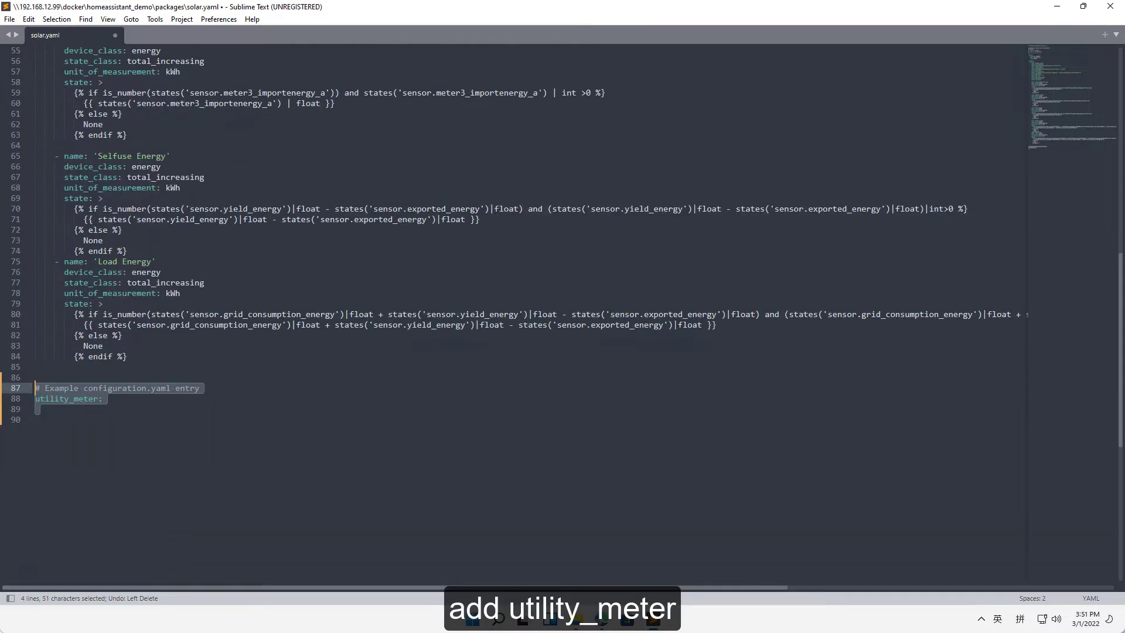
pyautogui.hotkey('ctrl', 'z')
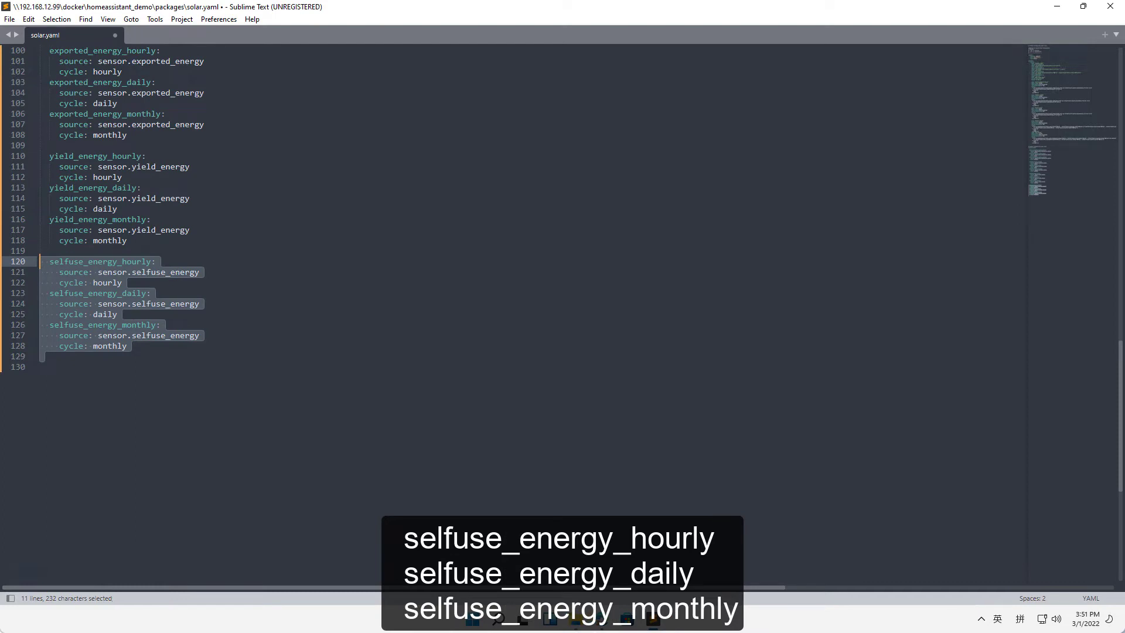
pyautogui.hotkey('ctrl', 'z')
pyautogui.hotkey('ctrl', 'z')
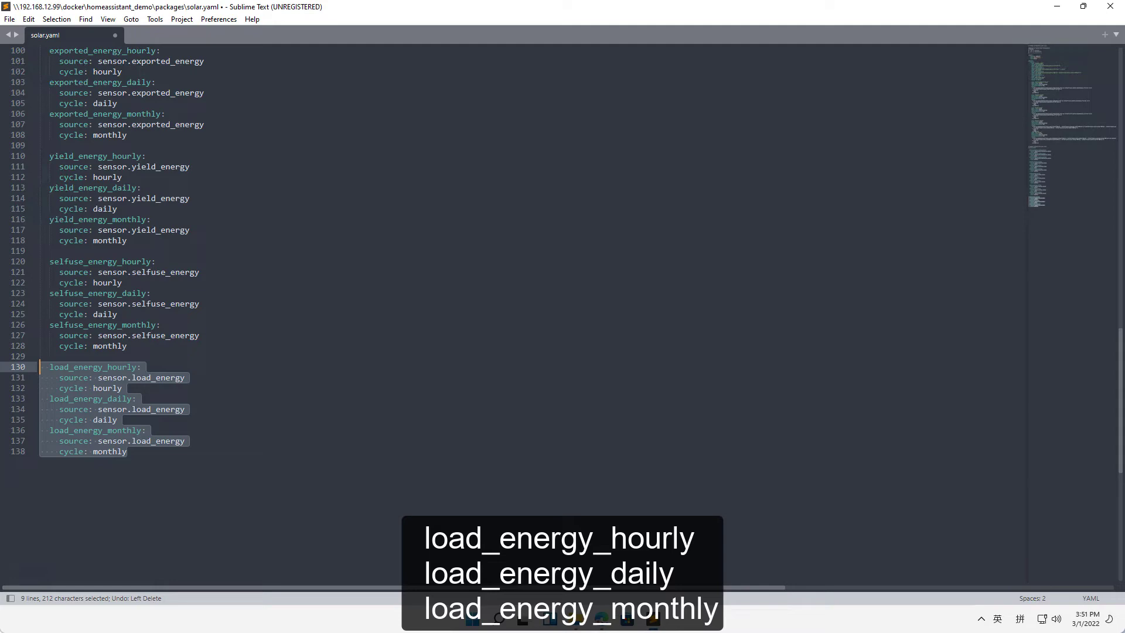
# Step: Restore the daily and monthly Self Consumption Rate sensors and save solar.yaml
pyautogui.hotkey('ctrl', 'z')
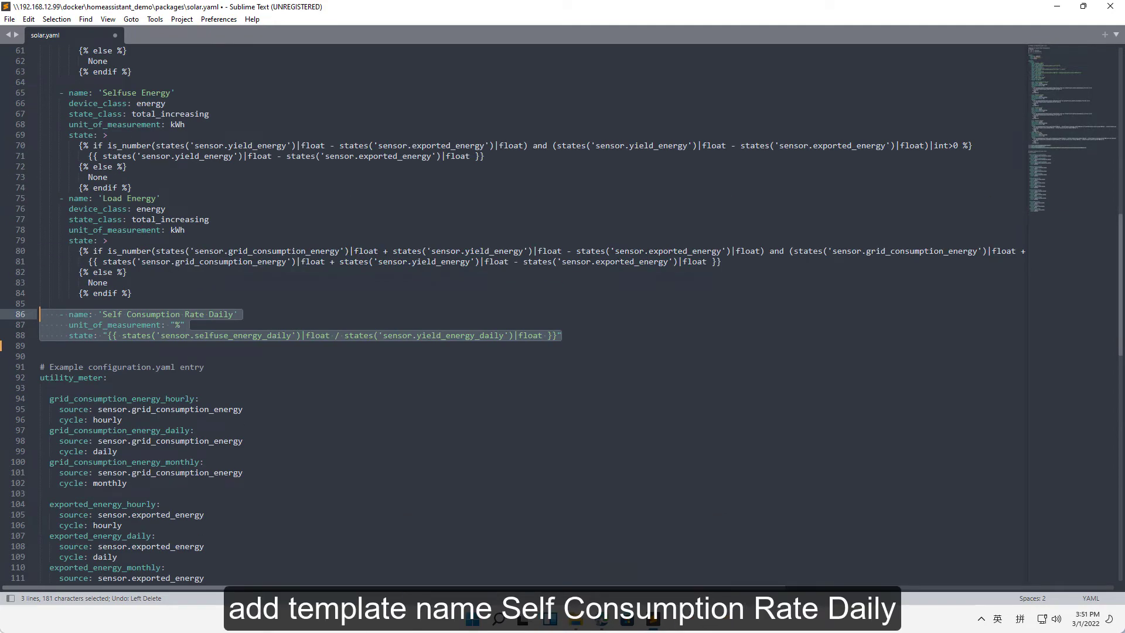
pyautogui.hotkey('ctrl', 'z')
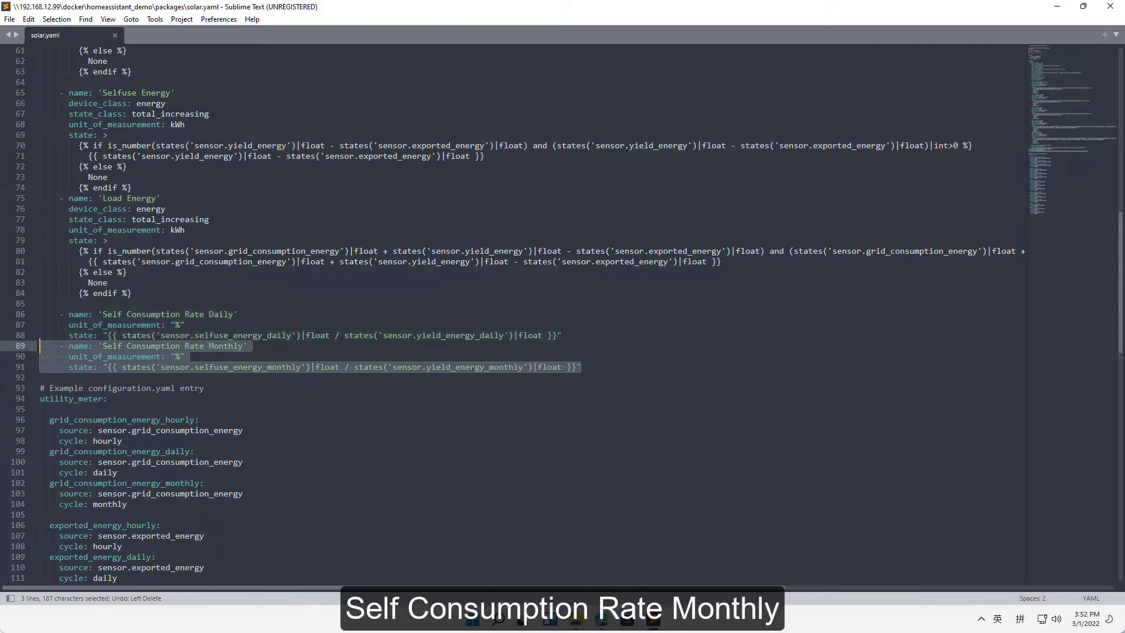
pyautogui.click(11, 20)
# Step: Confirm the save, then select the apexcharts-card.js wget command in the apexcharts-card README's install section
pyautogui.click(42, 113)
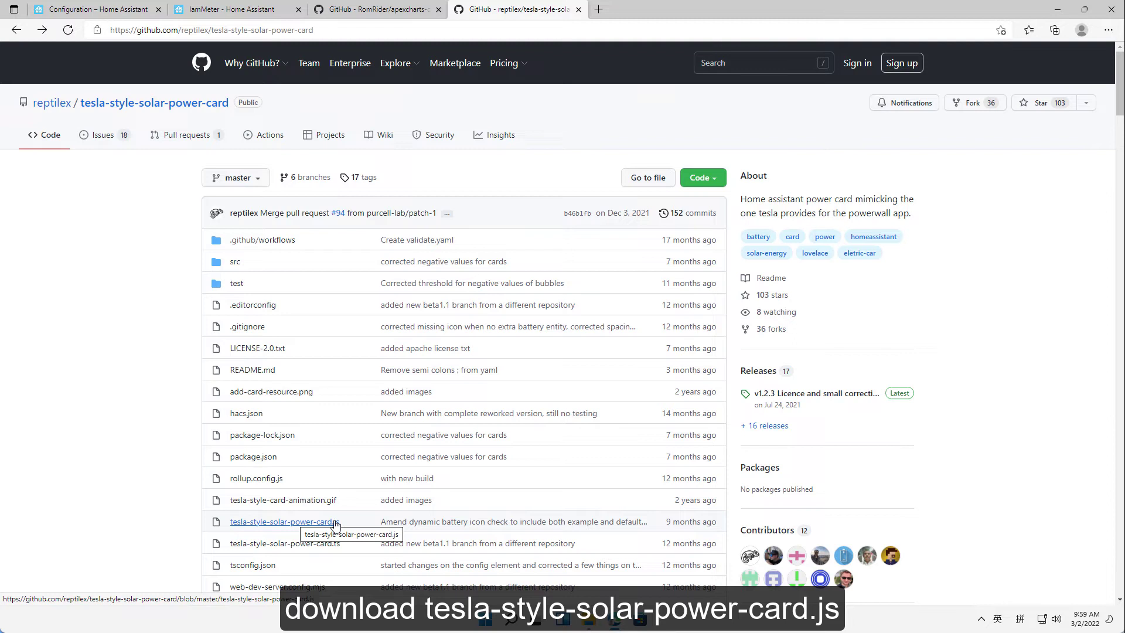
pyautogui.click(358, 15)
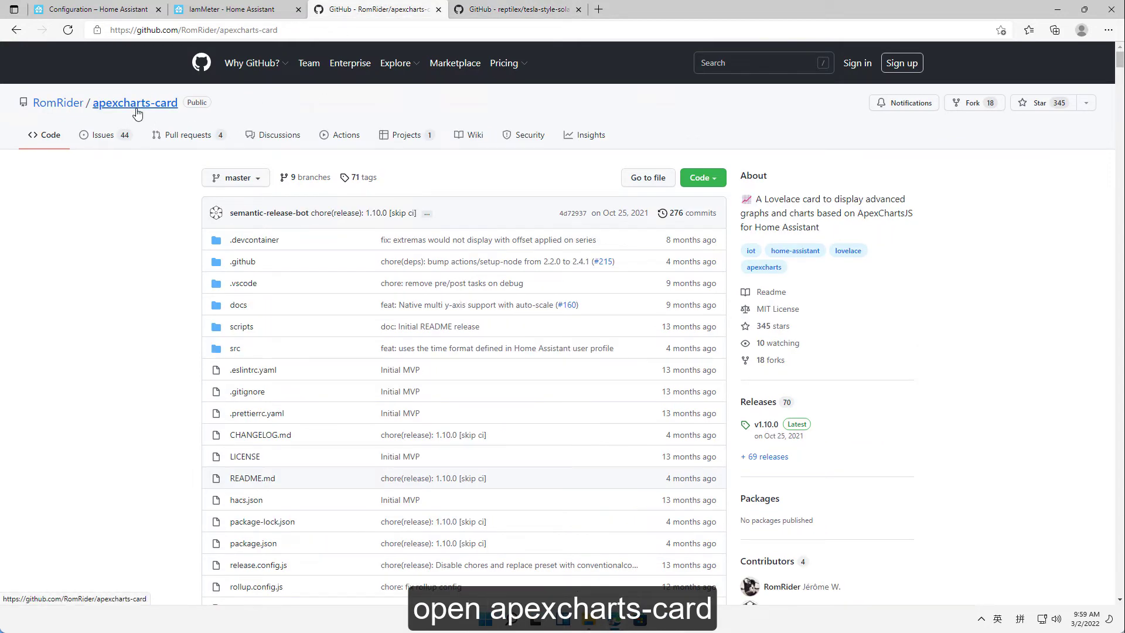
pyautogui.scroll(-12, 147, 280)
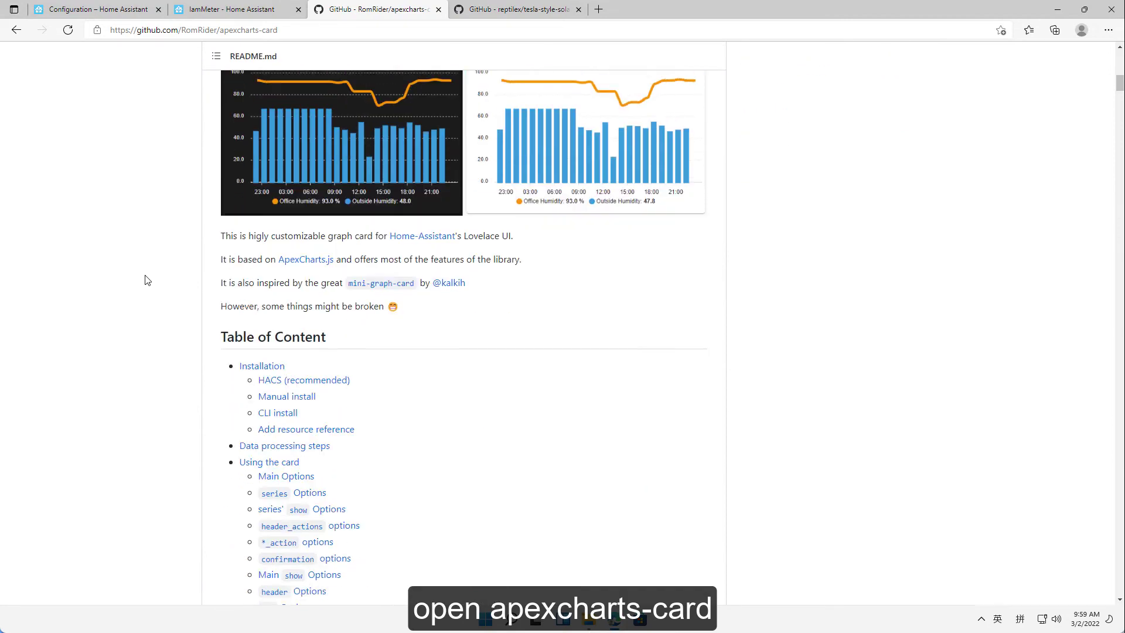
pyautogui.scroll(-18, 147, 280)
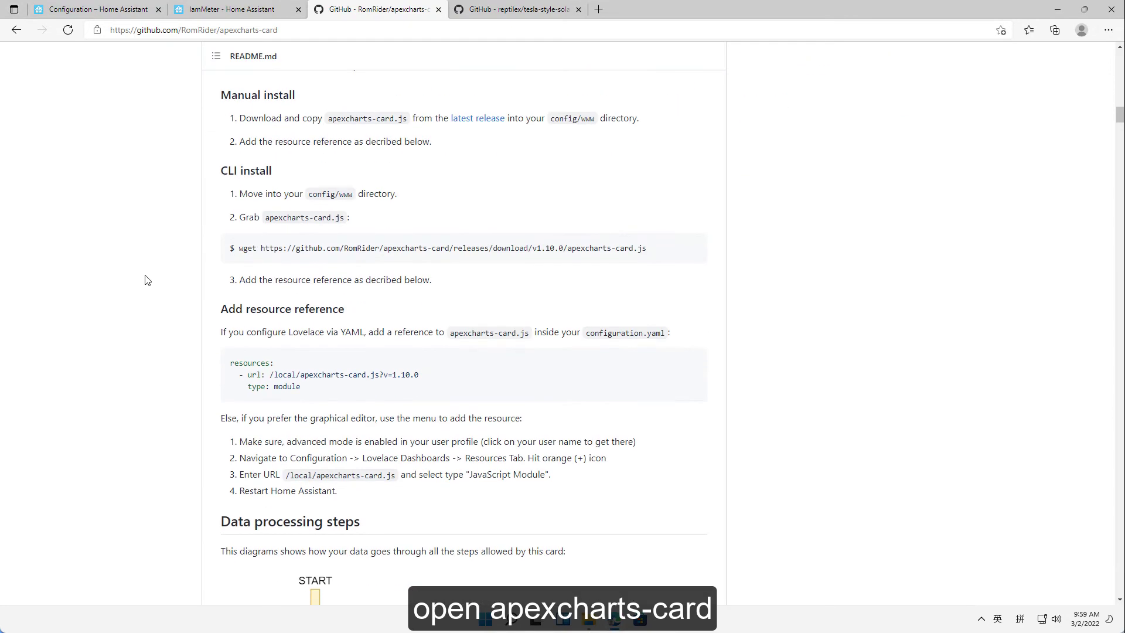
pyautogui.moveTo(658, 254)
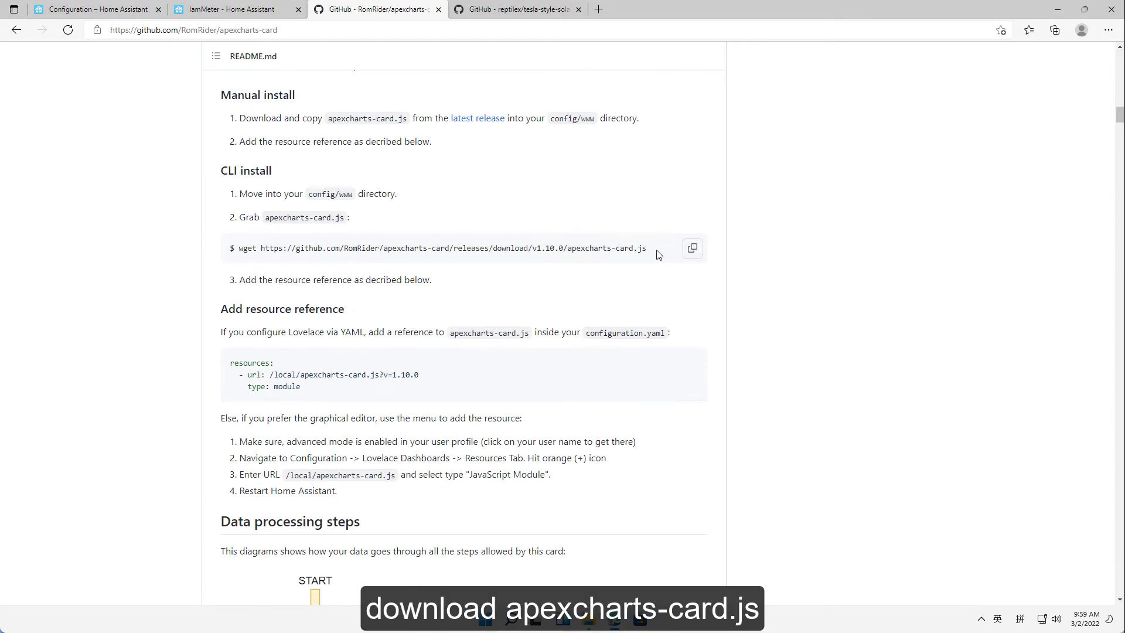
pyautogui.moveTo(658, 255); pyautogui.dragTo(231, 251)
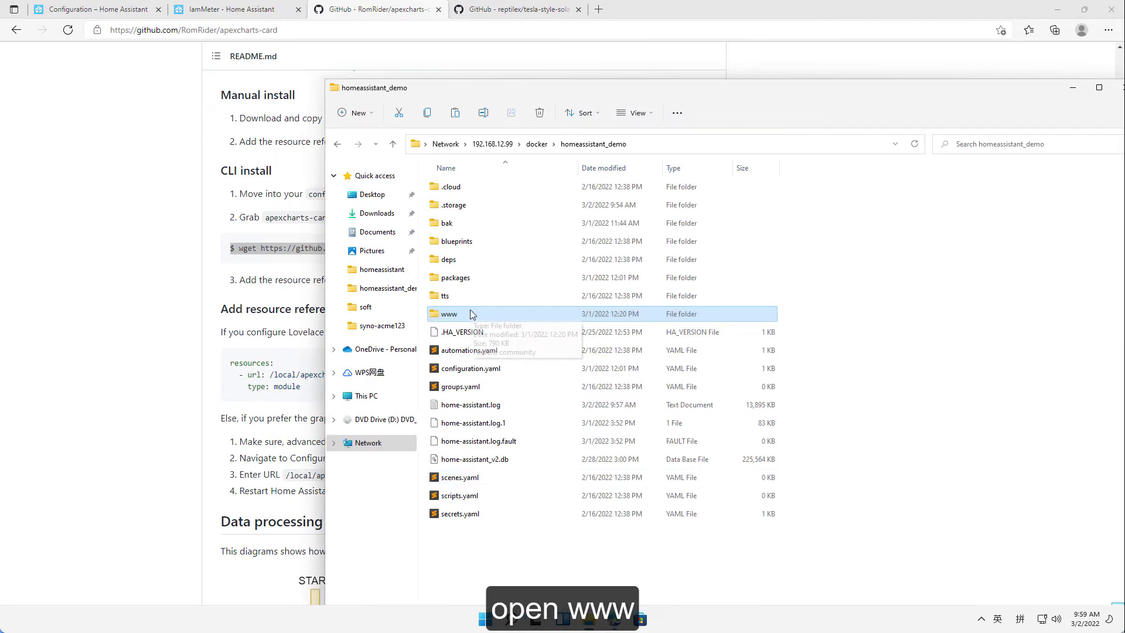
# Step: Open www/community/tesla-style-solar-power-card and check it holds tesla-style-solar-power-card.js
pyautogui.doubleClick(471, 315)
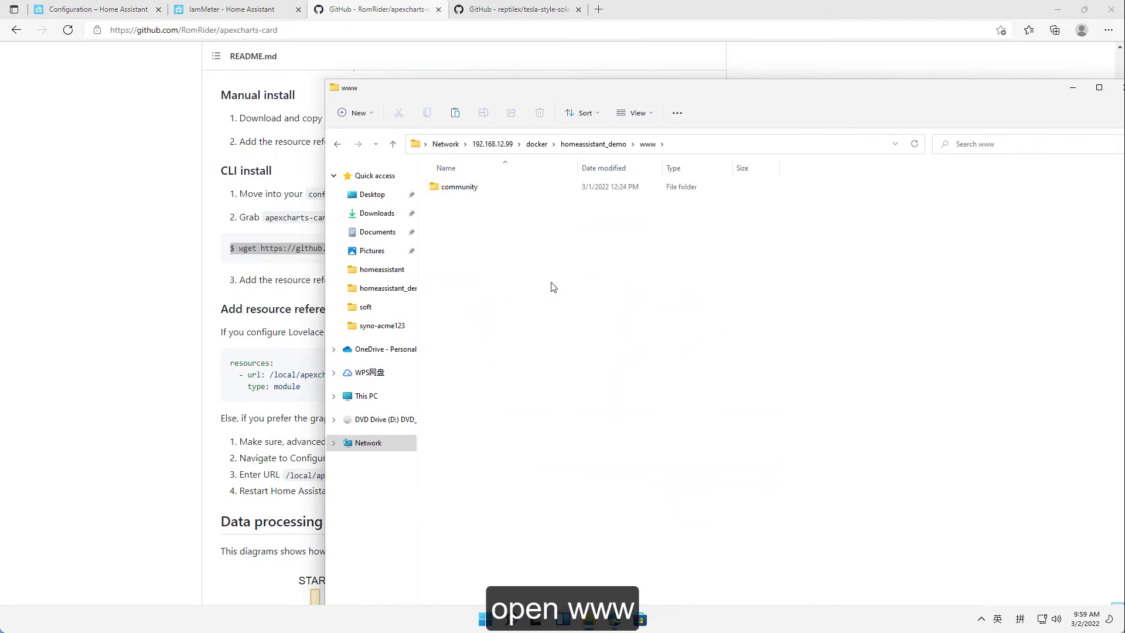
pyautogui.click(463, 193)
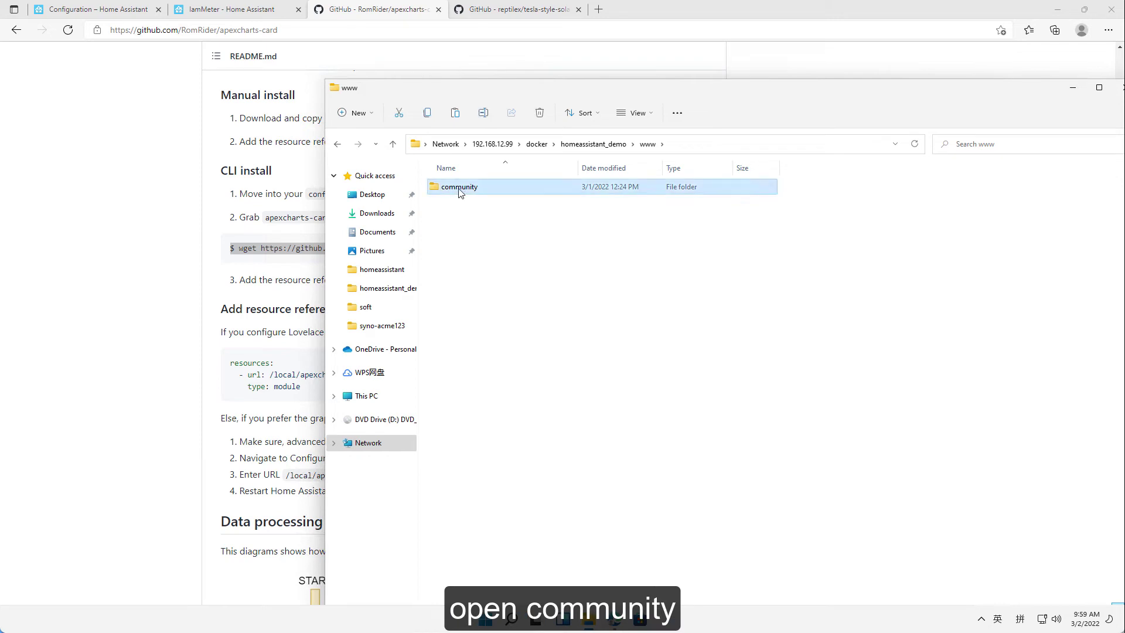
pyautogui.doubleClick(460, 191)
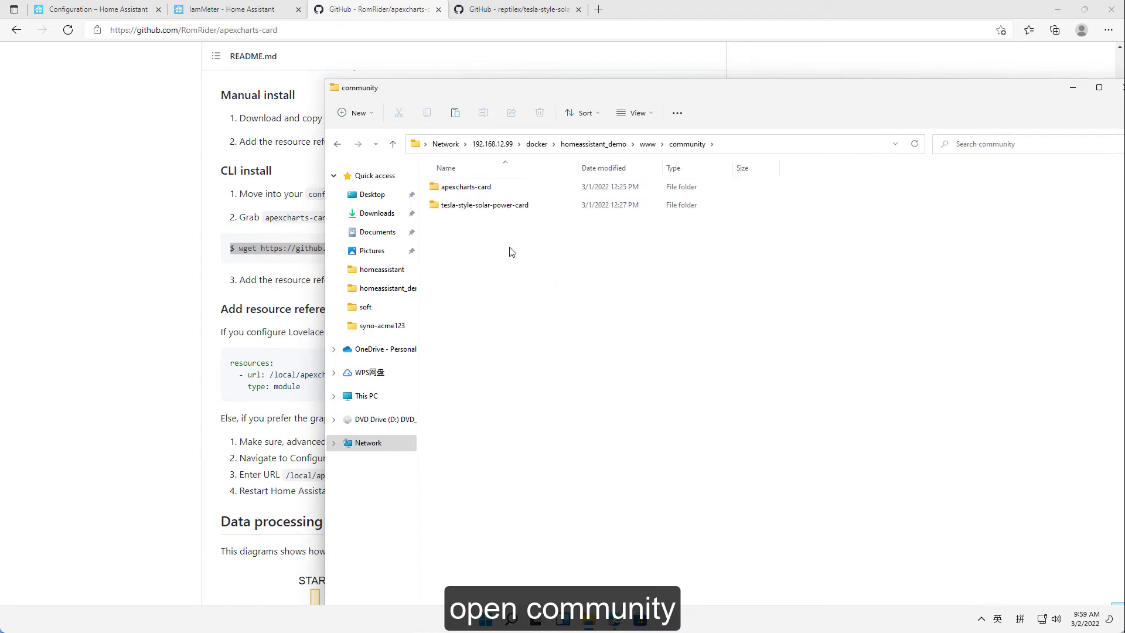
pyautogui.click(466, 208)
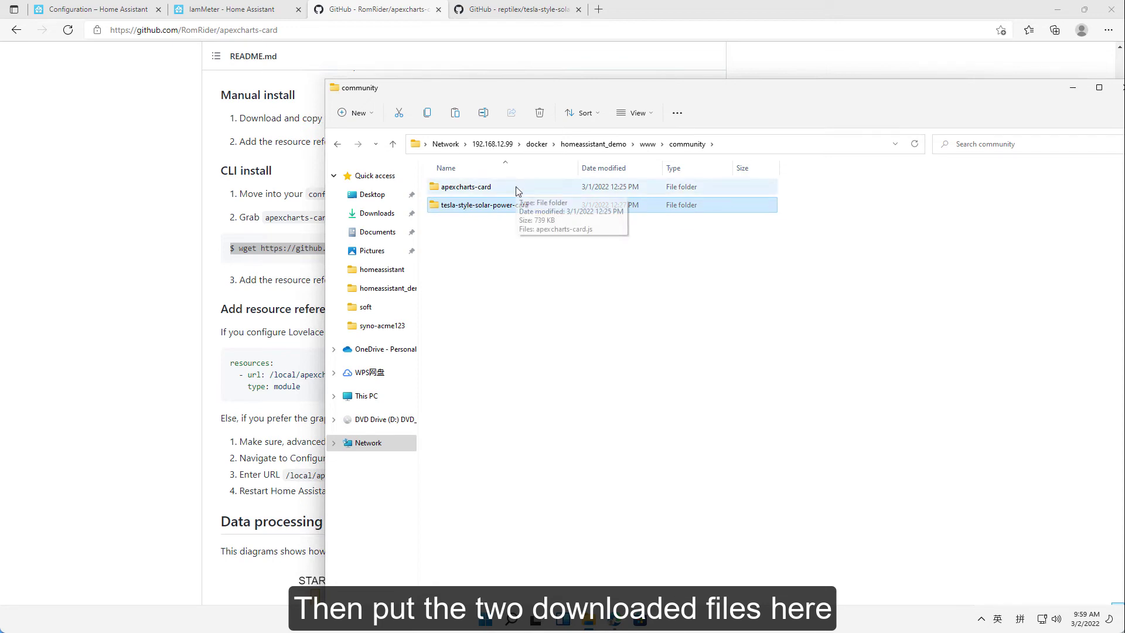
pyautogui.doubleClick(495, 207)
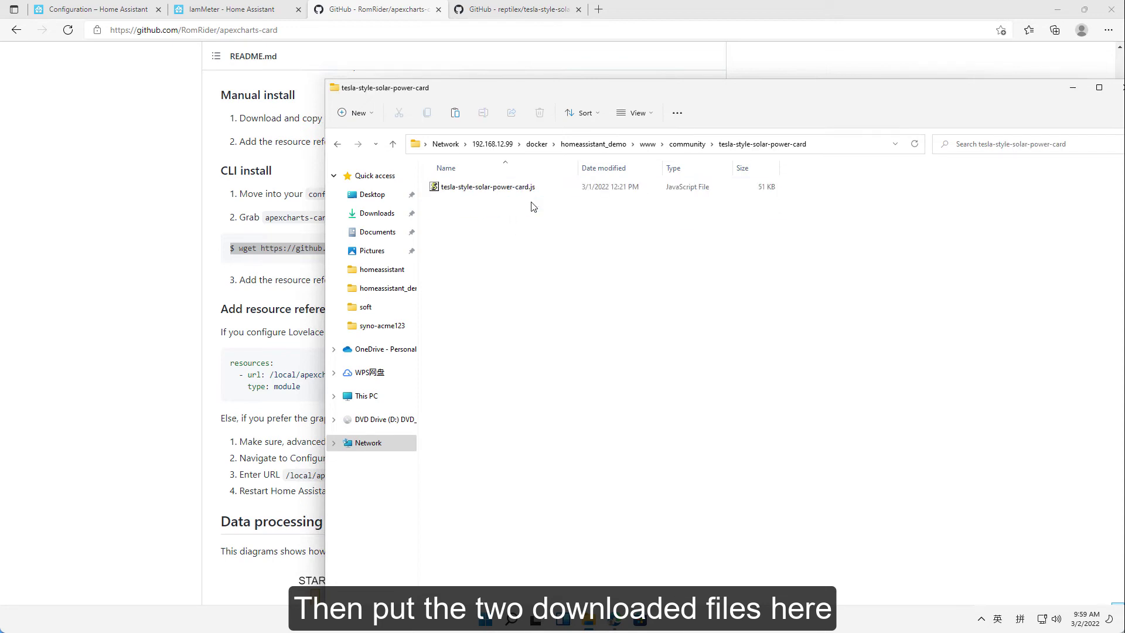
pyautogui.click(523, 194)
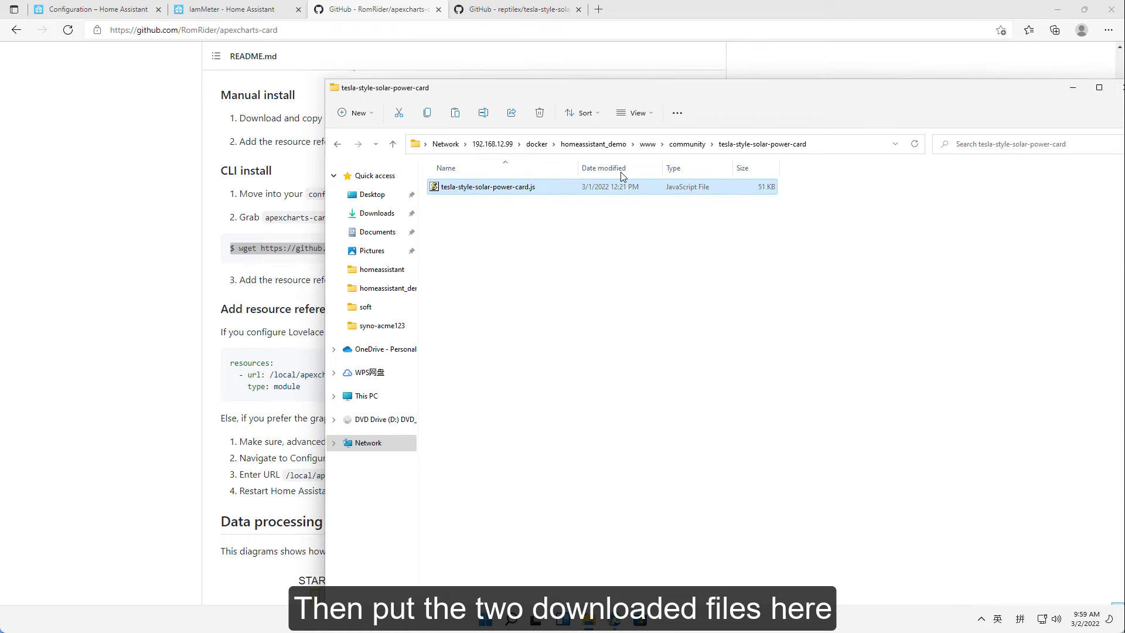
# Step: Go back to community and check the apexcharts-card folder holds apexcharts-card.js
pyautogui.click(701, 145)
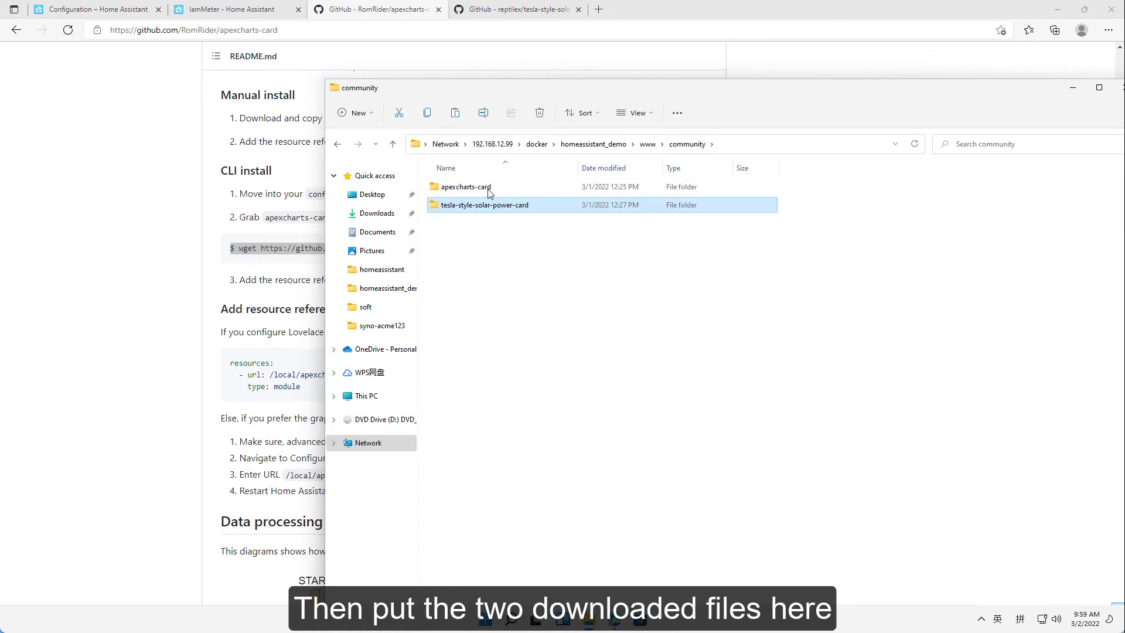
pyautogui.doubleClick(481, 188)
pyautogui.click(479, 191)
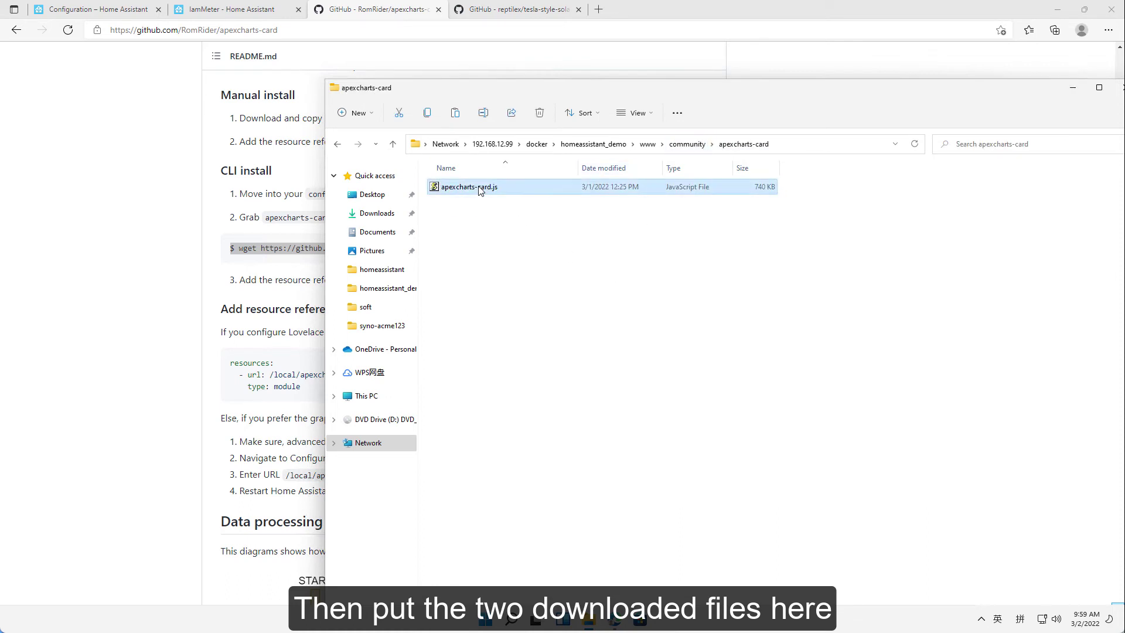
pyautogui.click(567, 231)
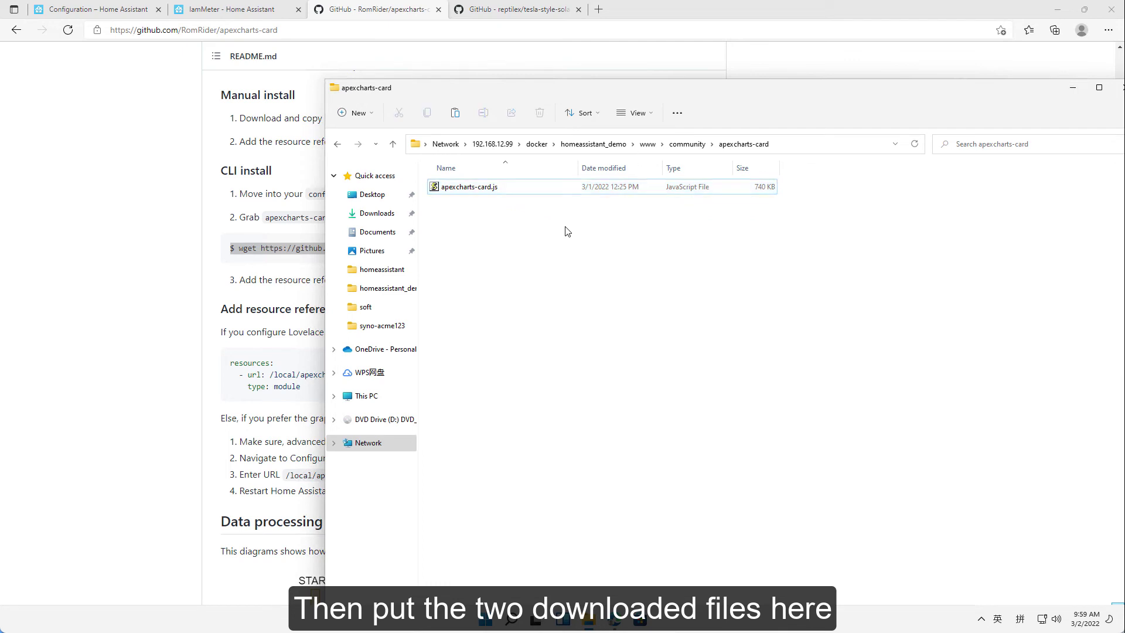
# Step: Show Home Assistant's Dashboards Resources, listing apexcharts-card.js and tesla-style-solar-power-card.js as modules
pyautogui.click(125, 17)
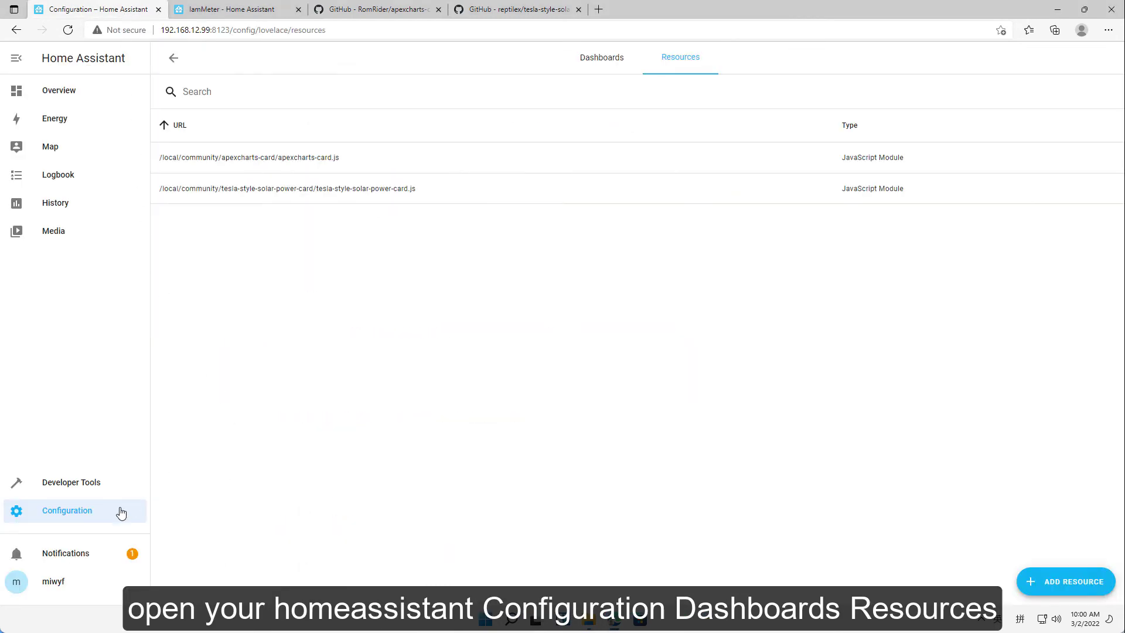
pyautogui.click(96, 521)
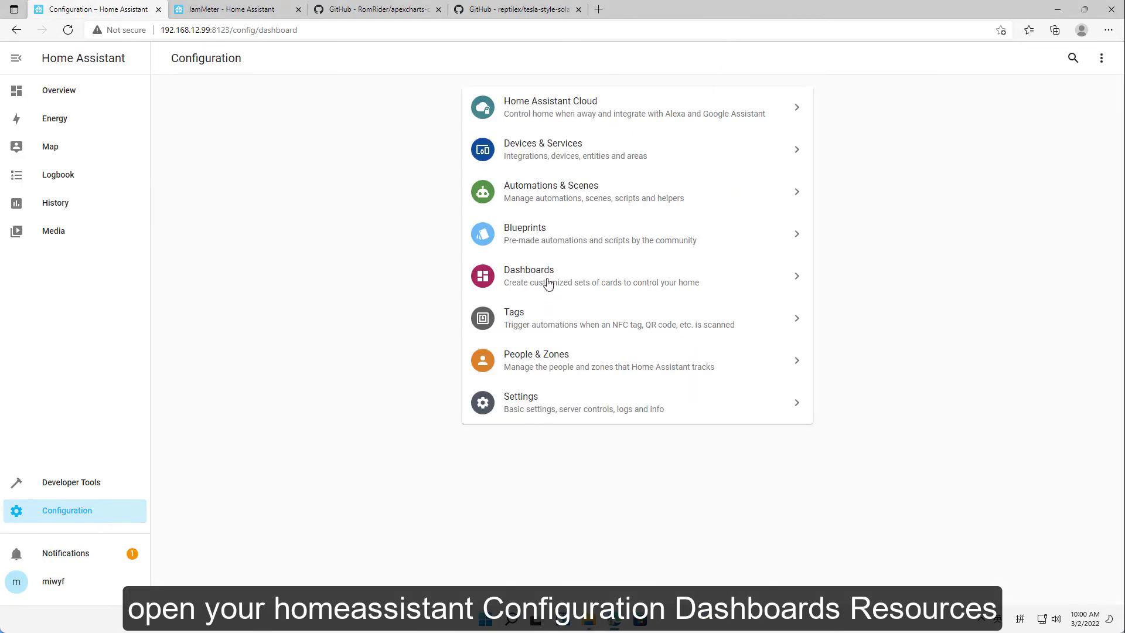
pyautogui.click(545, 274)
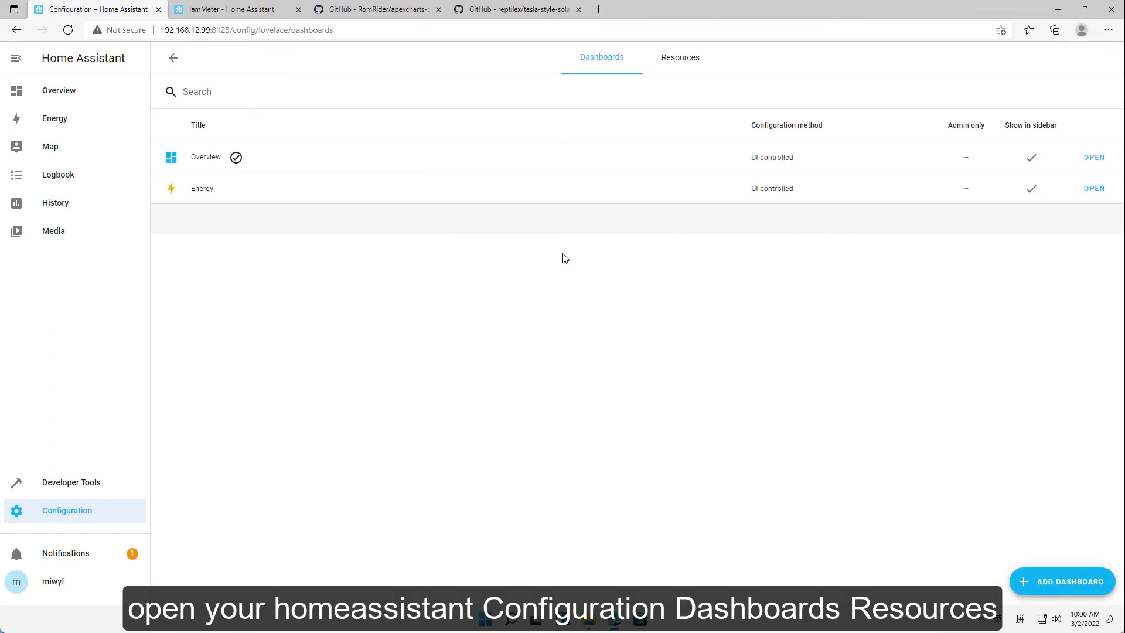
pyautogui.click(682, 56)
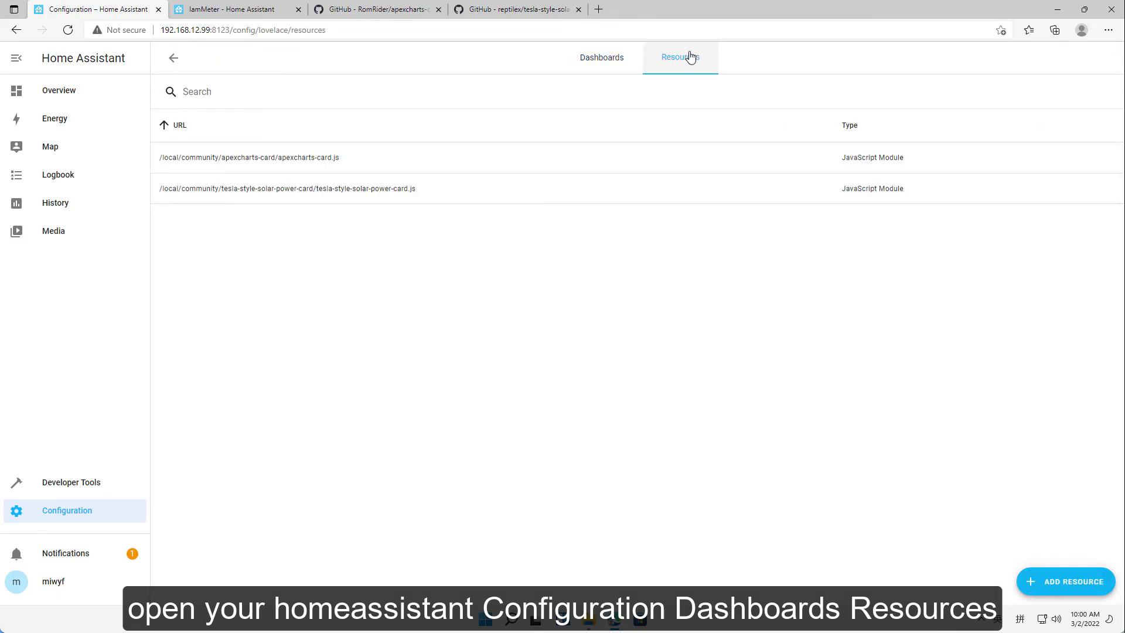